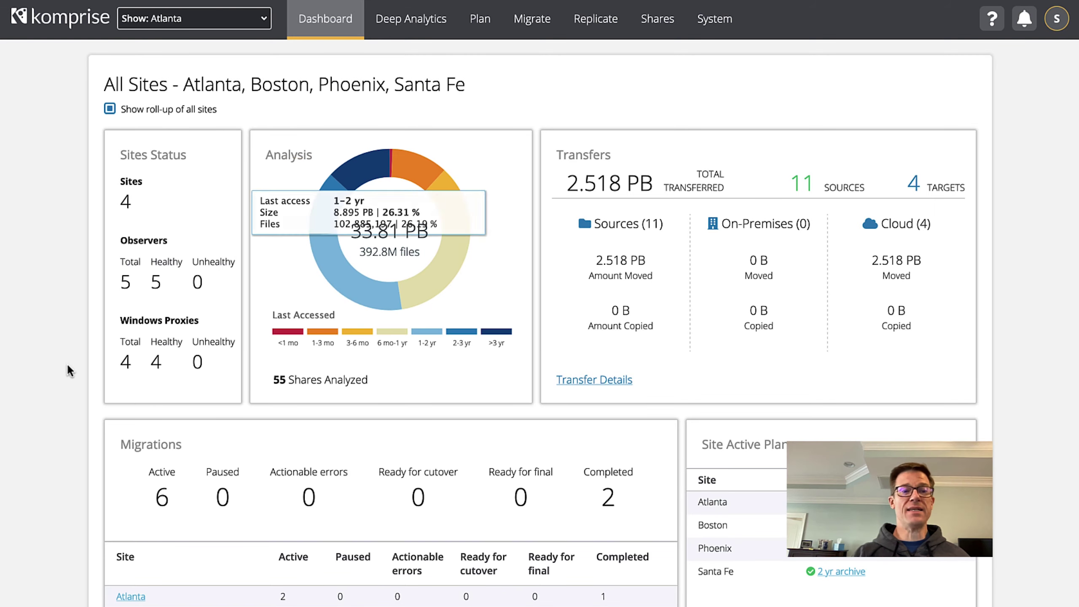
Open the Atlanta site and list the Win2016 server's six enabled SMB shares.
scroll(68, 369, down, 2)
scroll(68, 370, down, 1)
scroll(68, 371, up, 3)
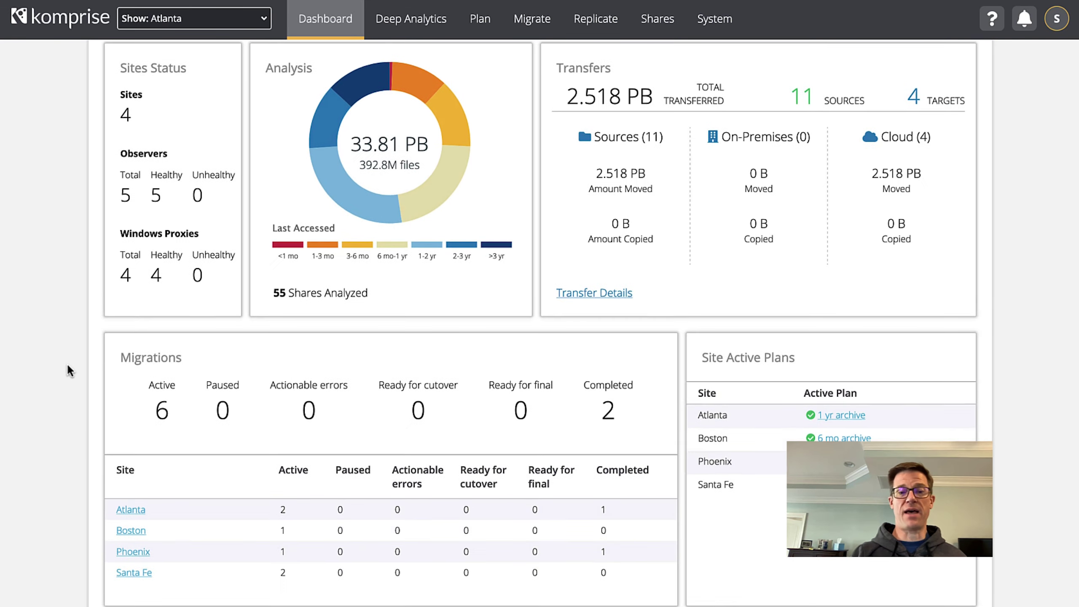
scroll(68, 370, down, 1)
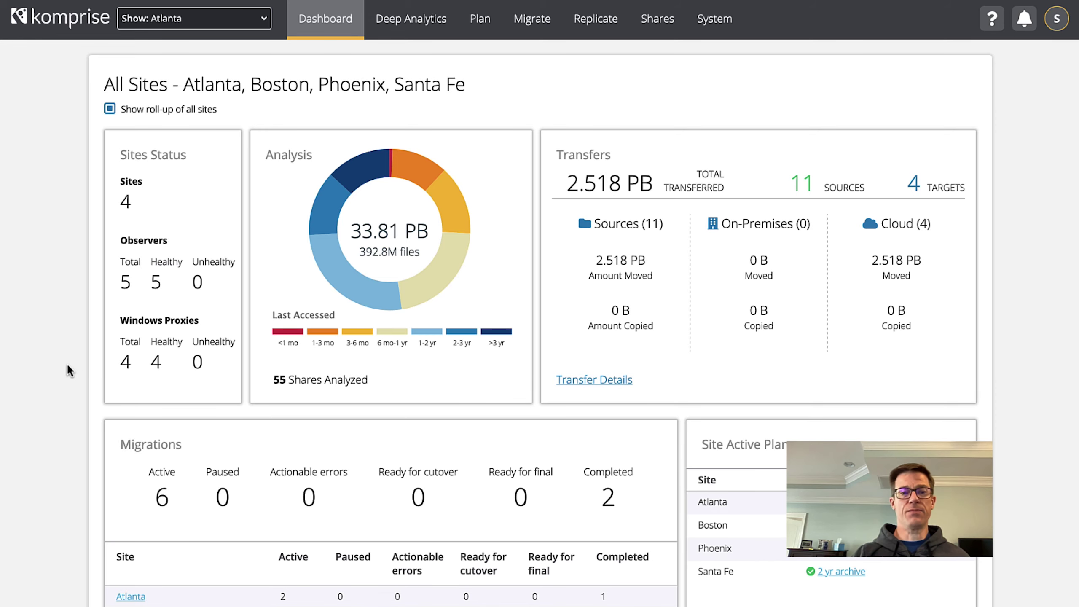
scroll(69, 371, down, 3)
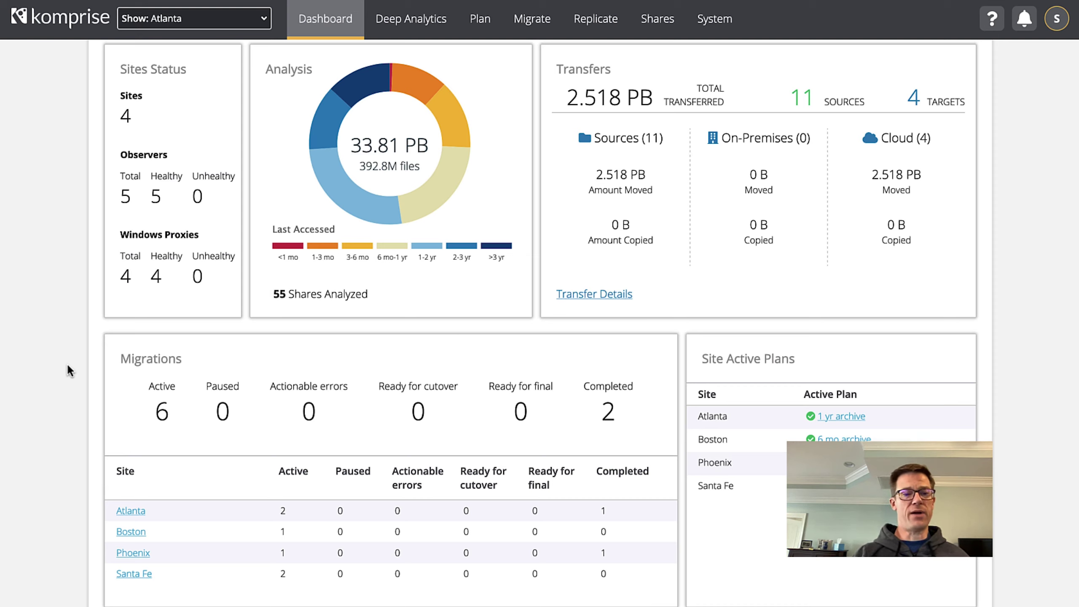
click(142, 511)
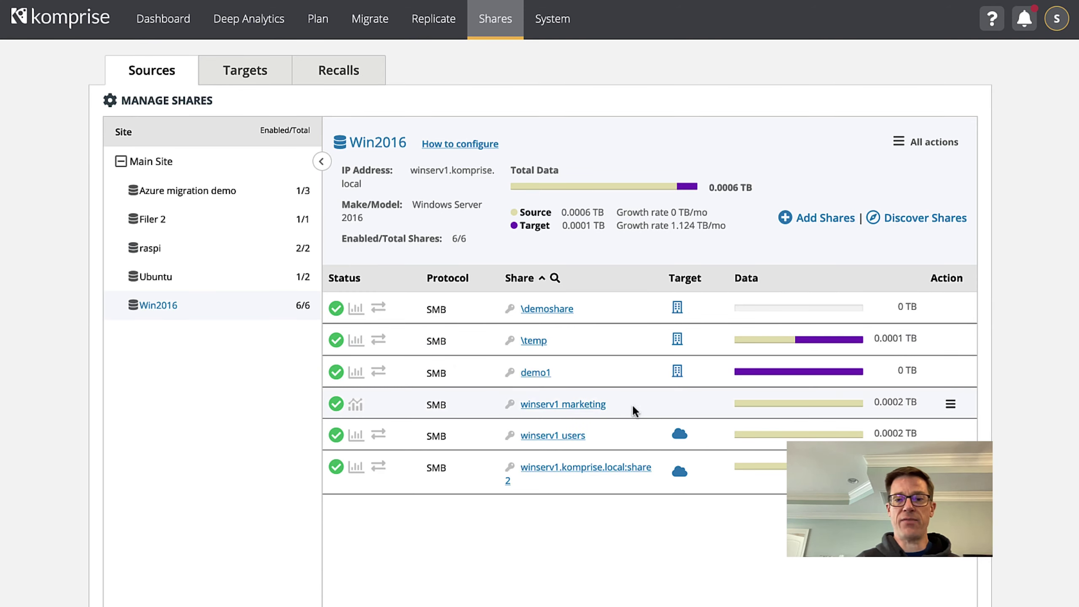
Show the Azure migration demo server, with Azure marketing enabled among its three shares.
click(208, 193)
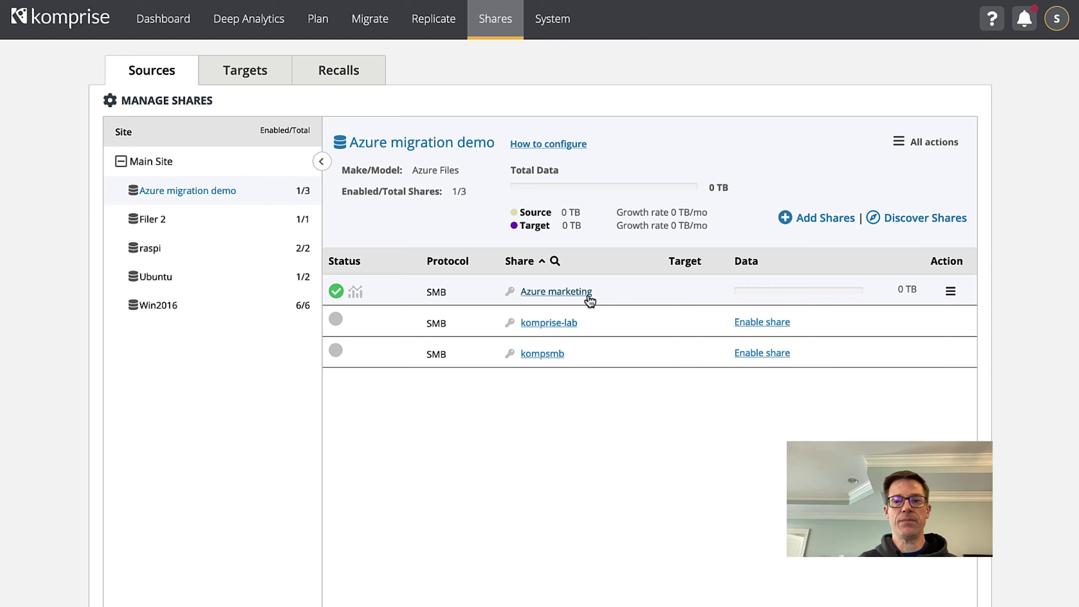
Add a new migration sourcing the whole winserv1 marketing share from Main Site > Win2016.
click(374, 19)
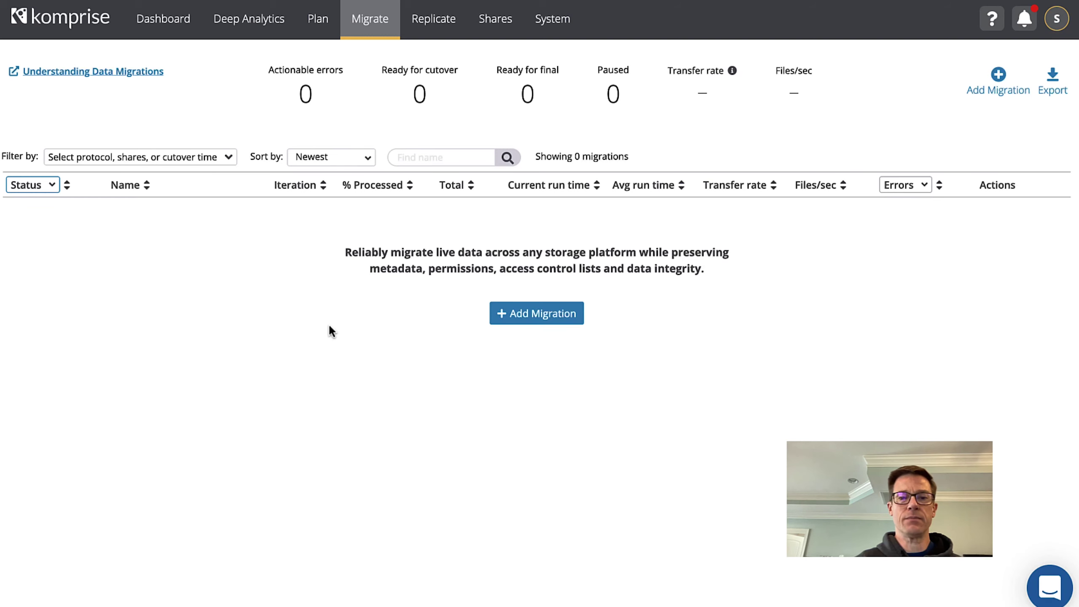
click(536, 321)
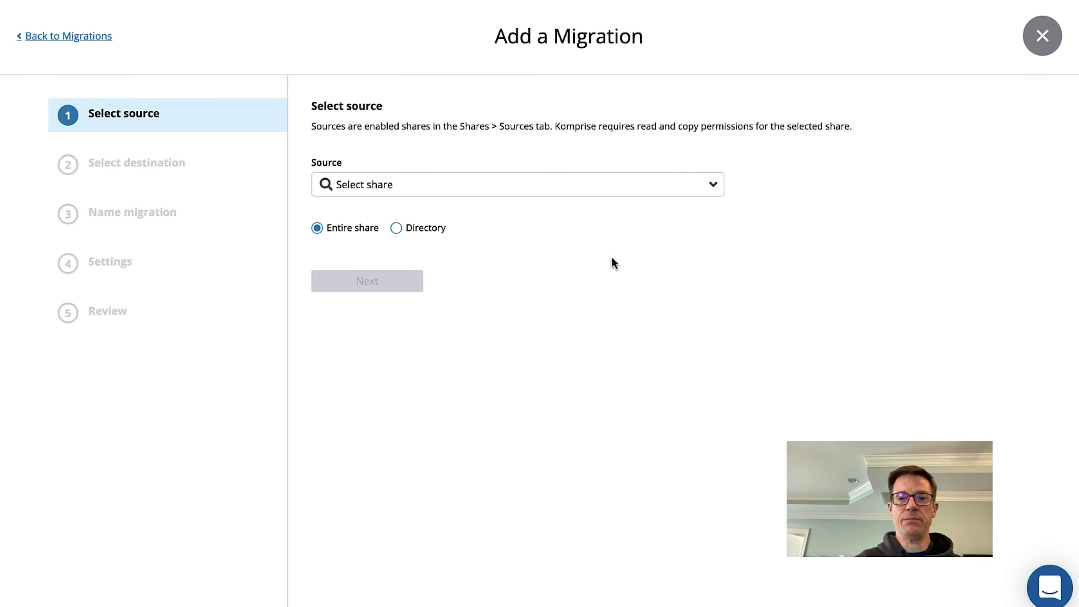
click(713, 187)
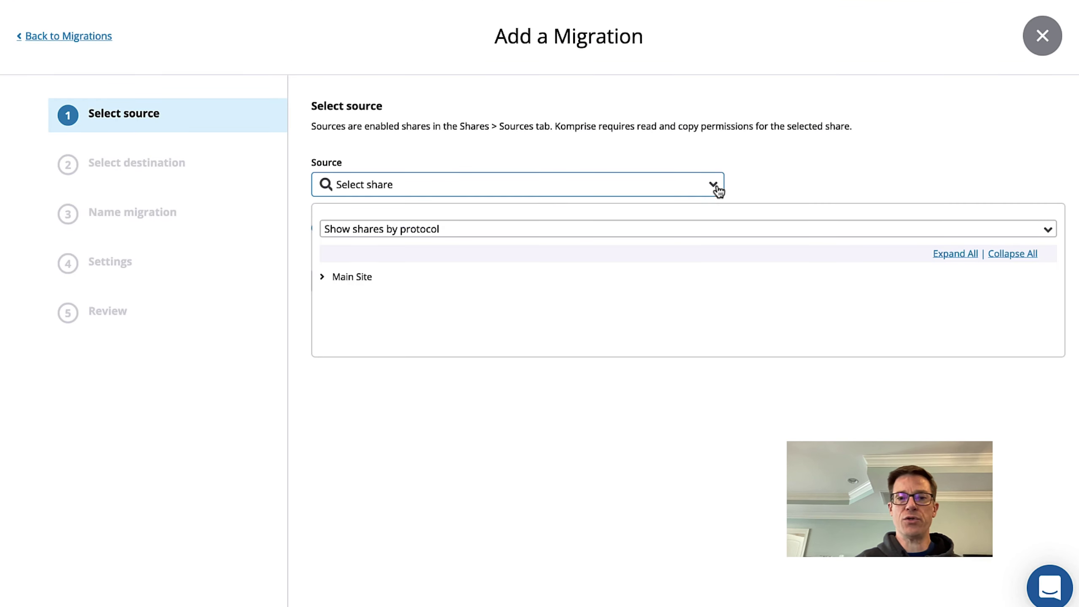
click(324, 278)
click(334, 347)
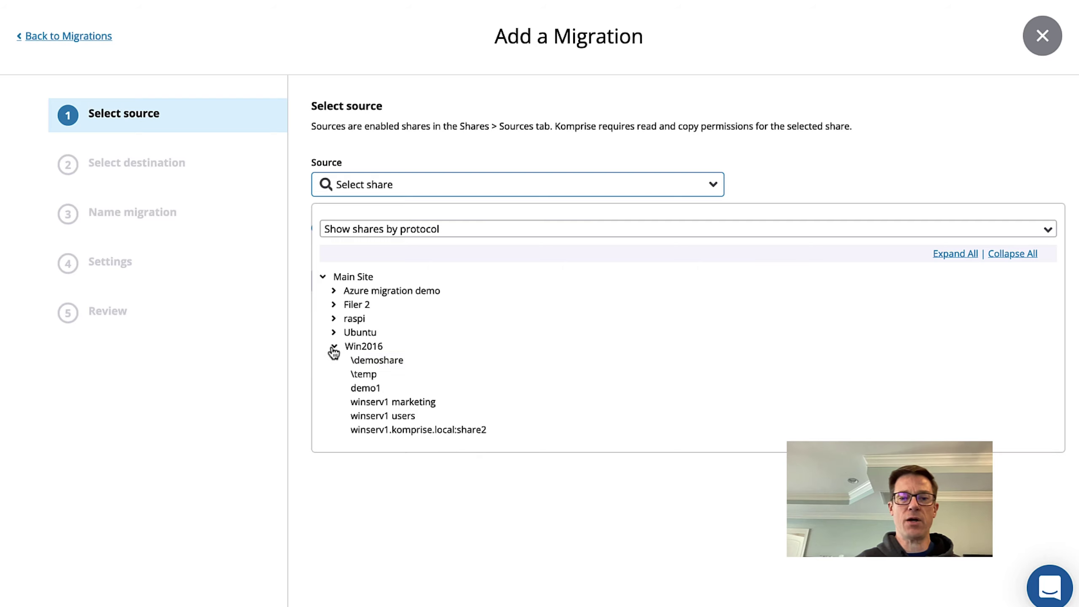
click(392, 403)
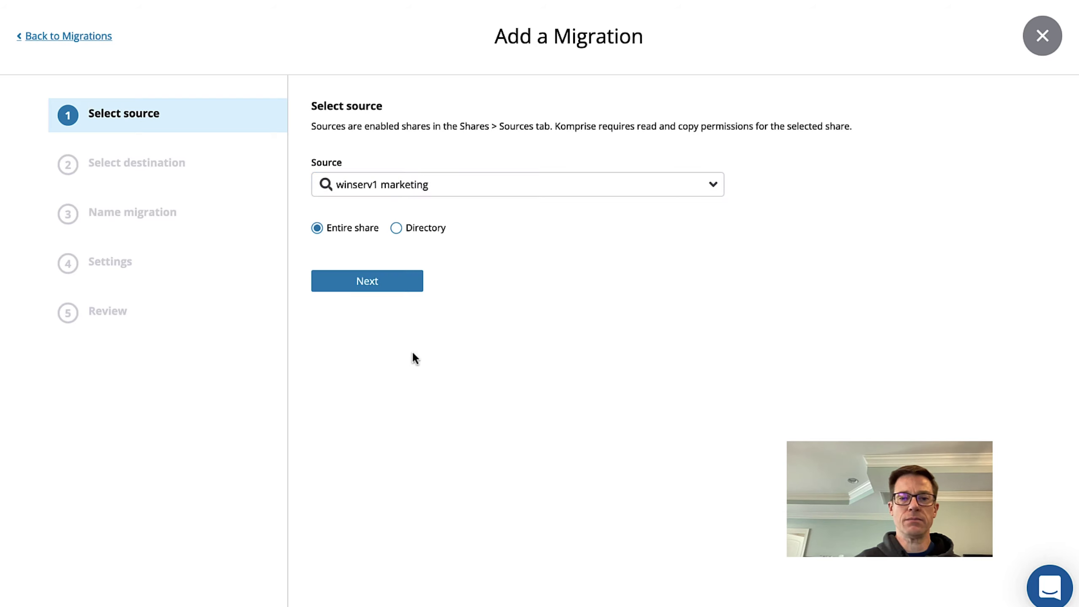
Set Azure marketing on Azure migration demo as the migration's destination.
click(369, 287)
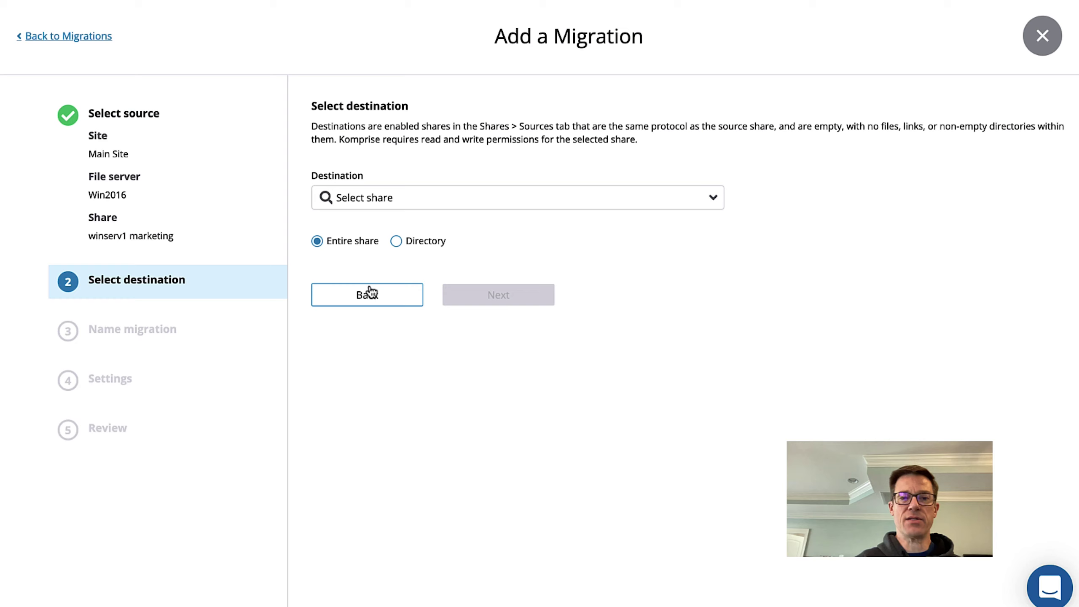
click(712, 202)
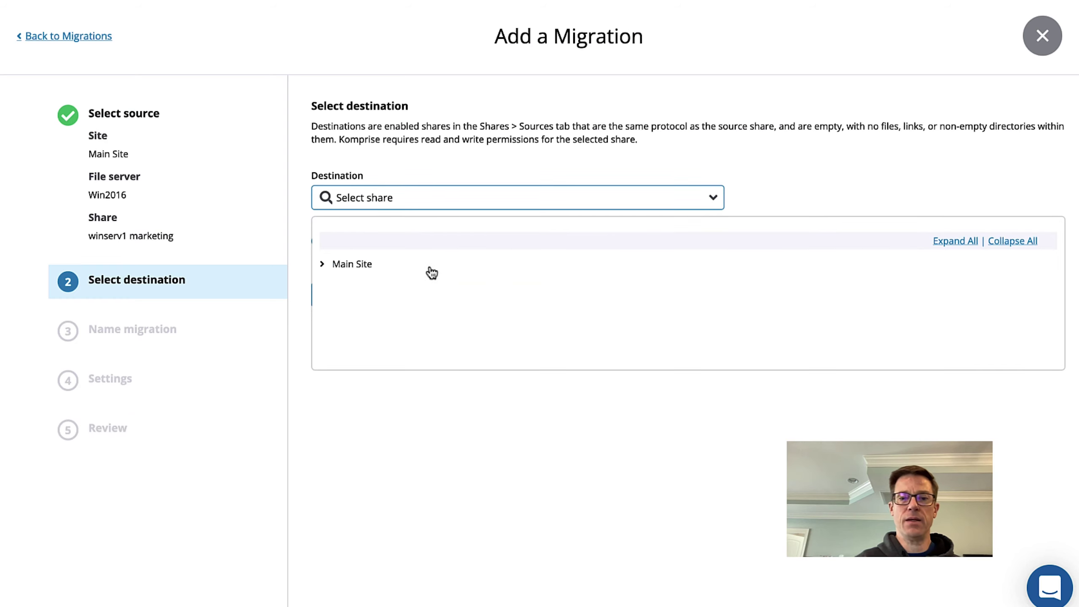
click(371, 265)
click(373, 279)
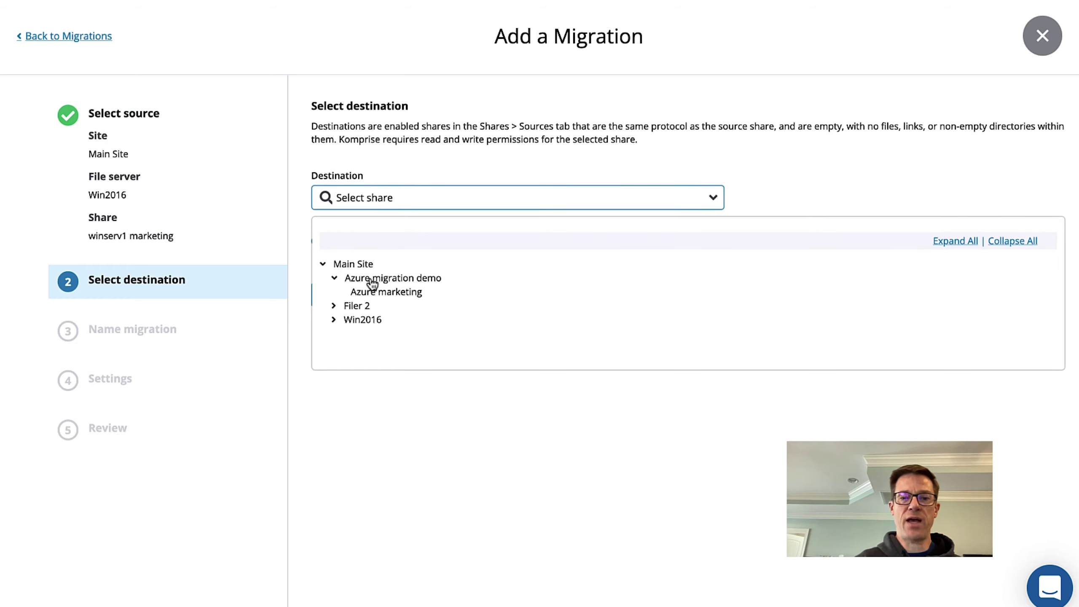
click(390, 293)
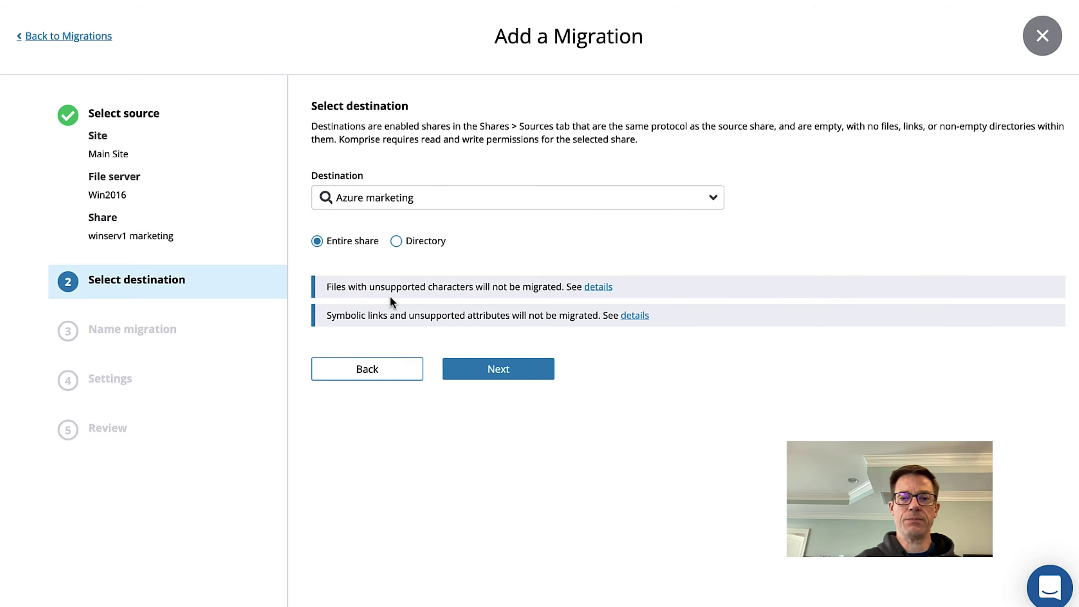
click(482, 373)
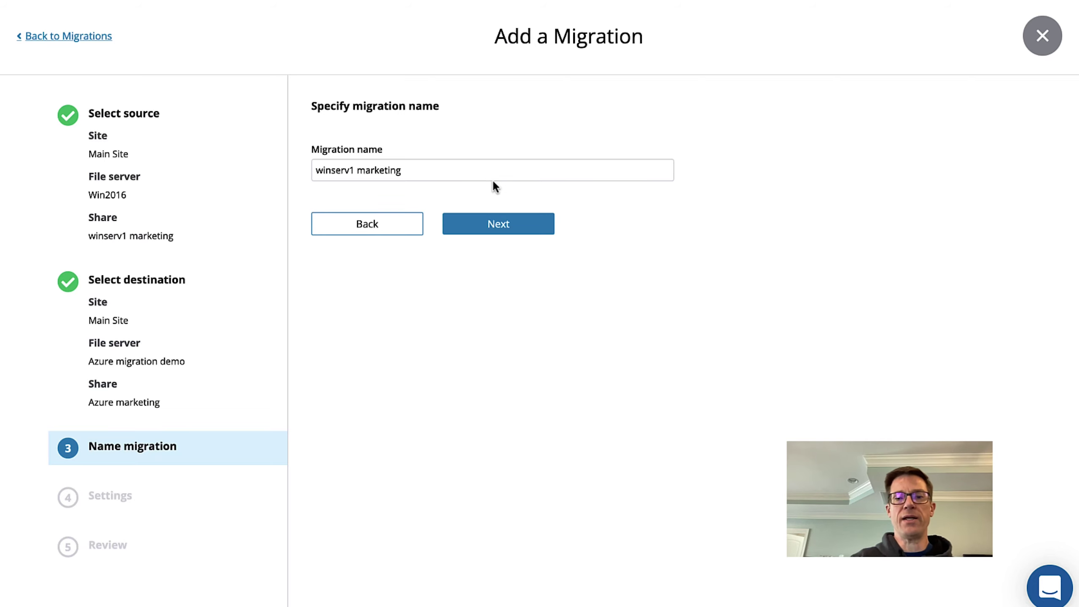
Keep the name winserv1 marketing and both preservation toggles on, then reach Review.
click(508, 224)
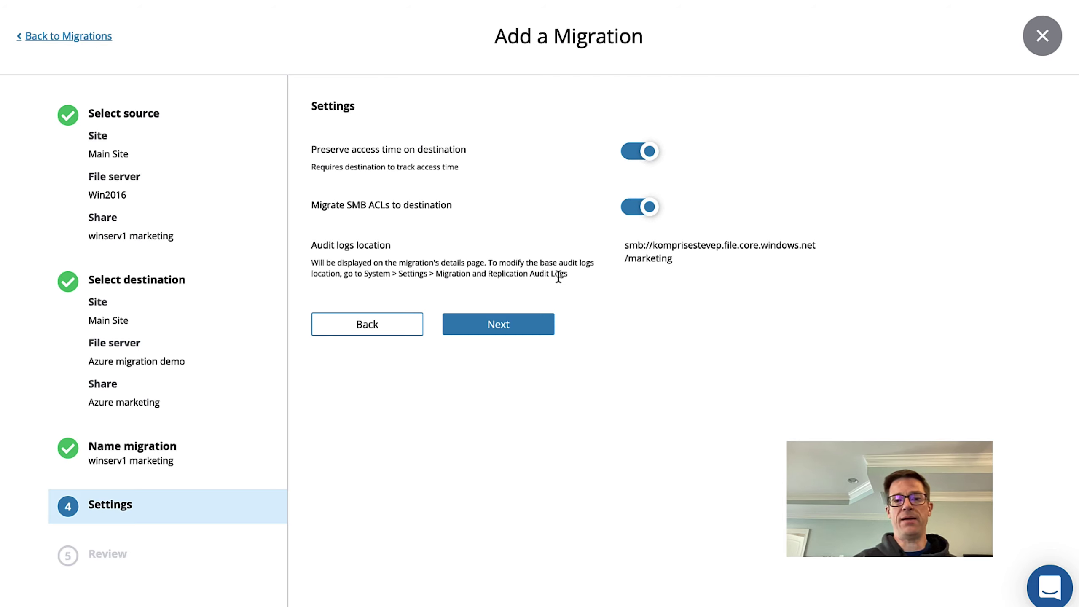
click(515, 328)
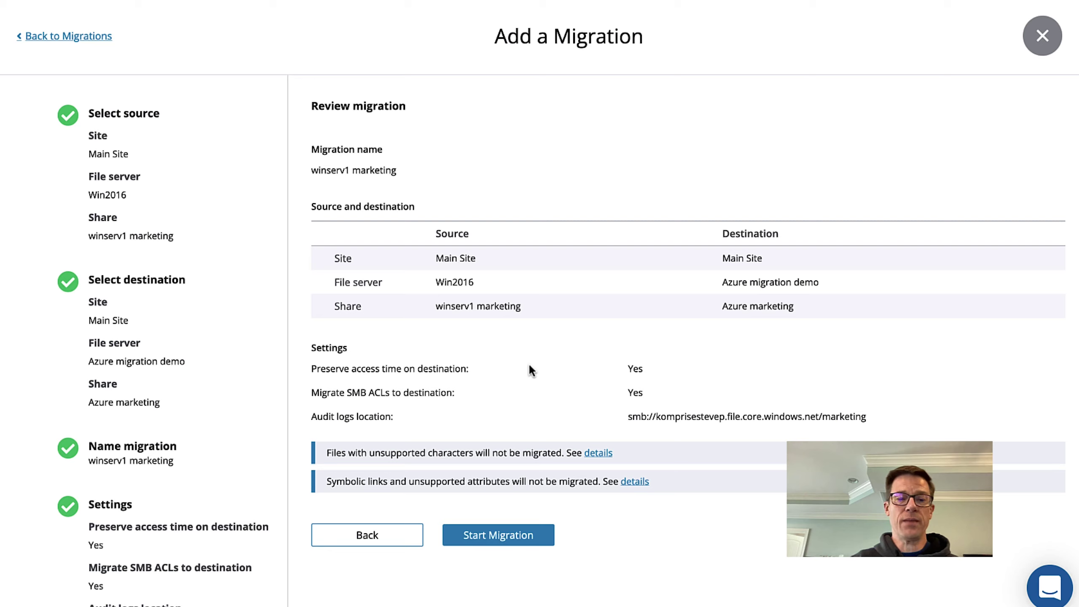
Start the winserv1 marketing migration.
click(501, 537)
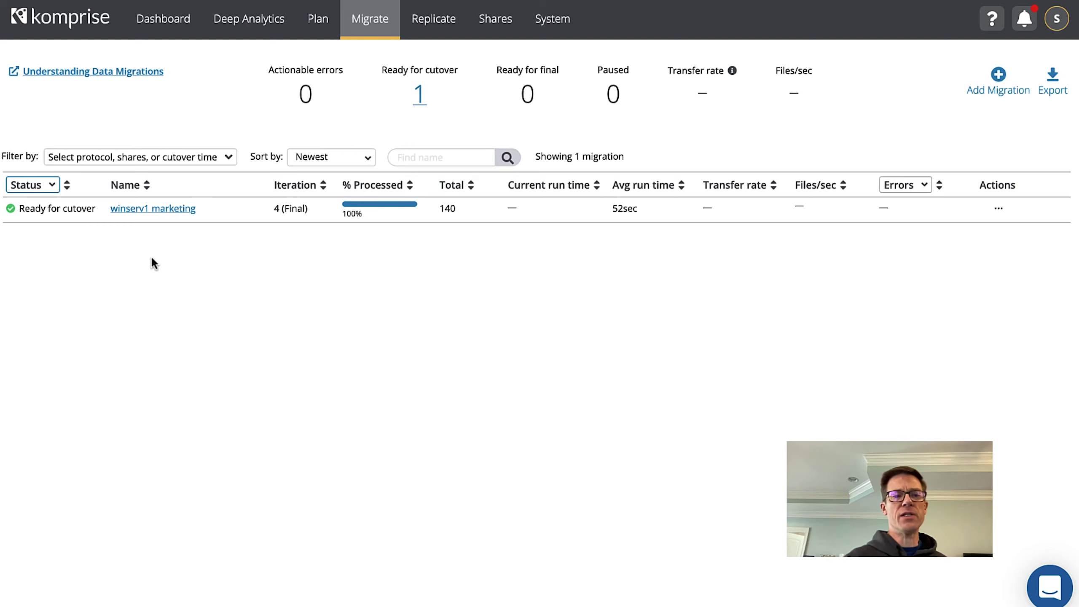
click(163, 208)
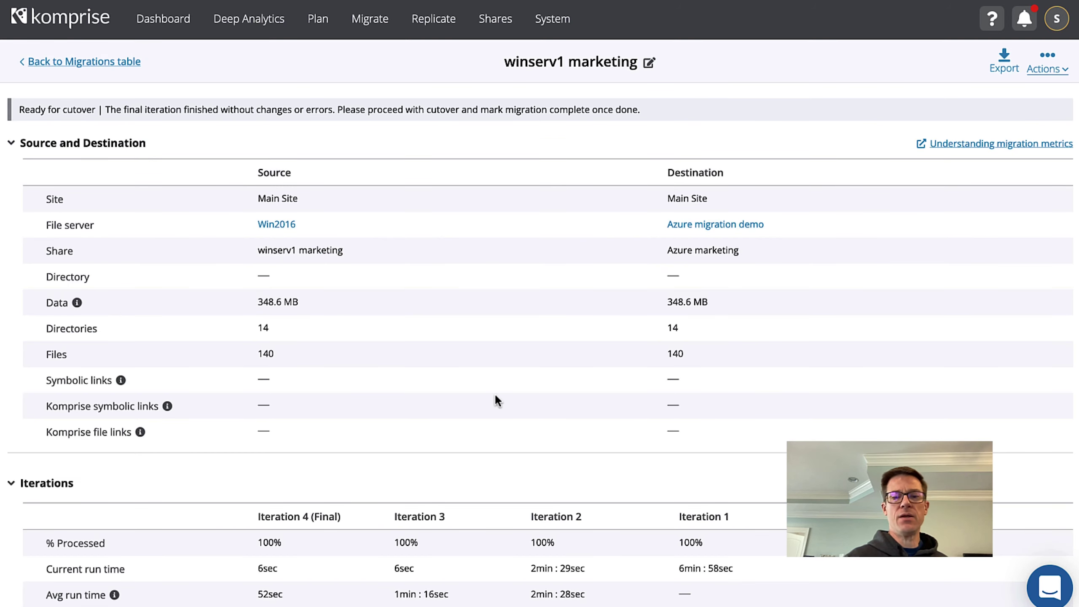
scroll(496, 398, down, 5)
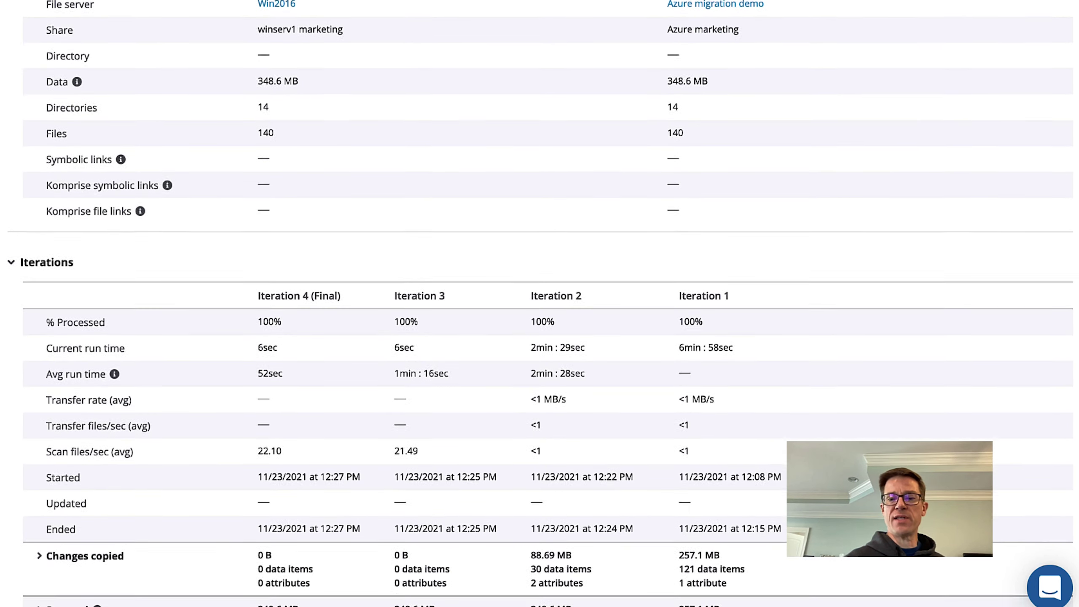
scroll(539, 304, down, 1)
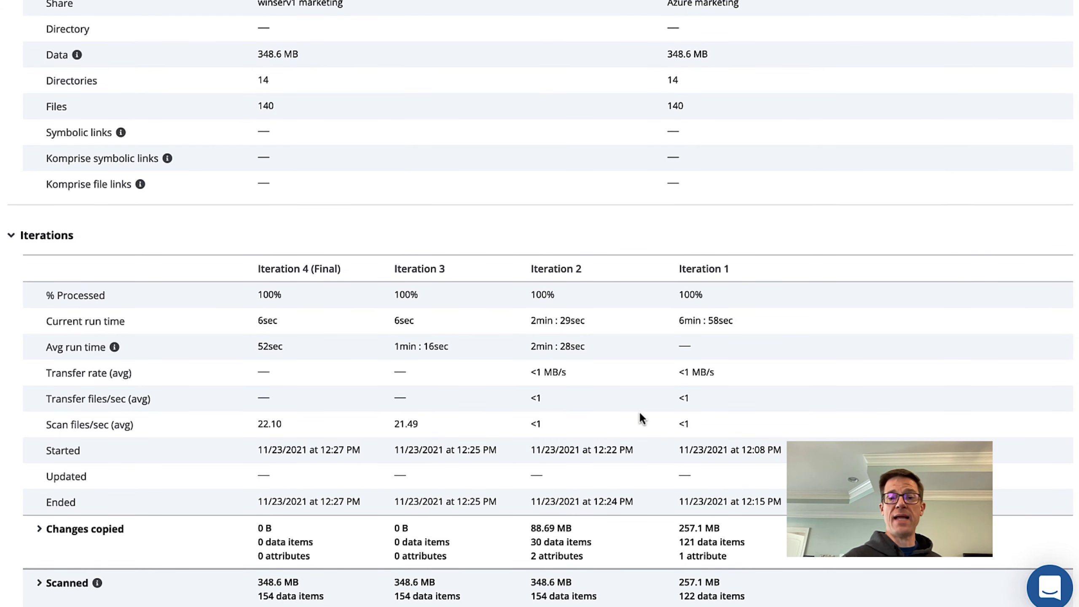
scroll(639, 410, down, 1)
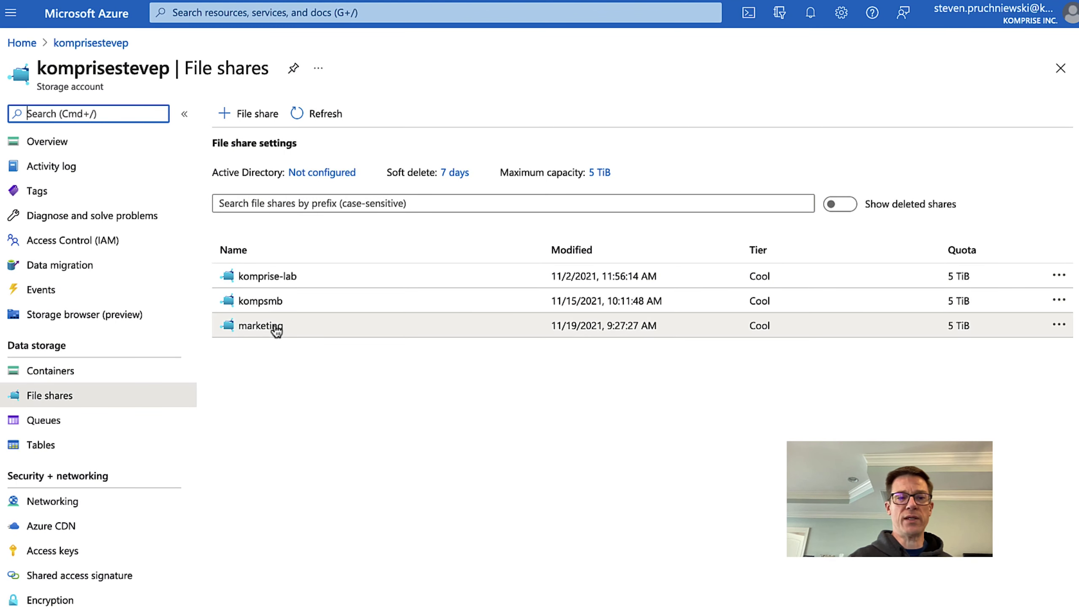
Browse the migrated folders and files in the Azure marketing file share.
click(274, 326)
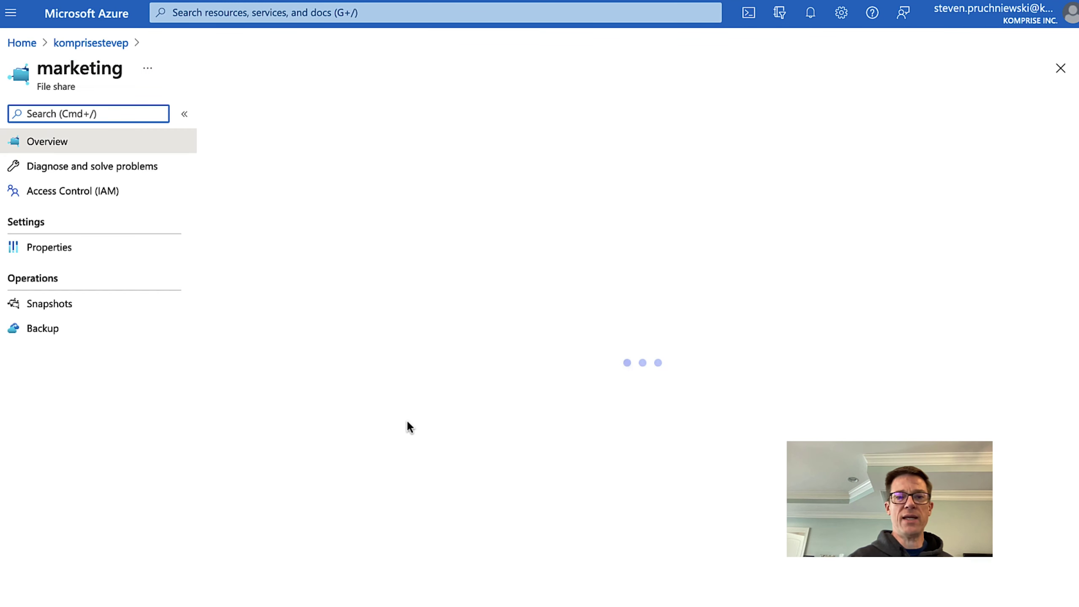
scroll(514, 429, down, 2)
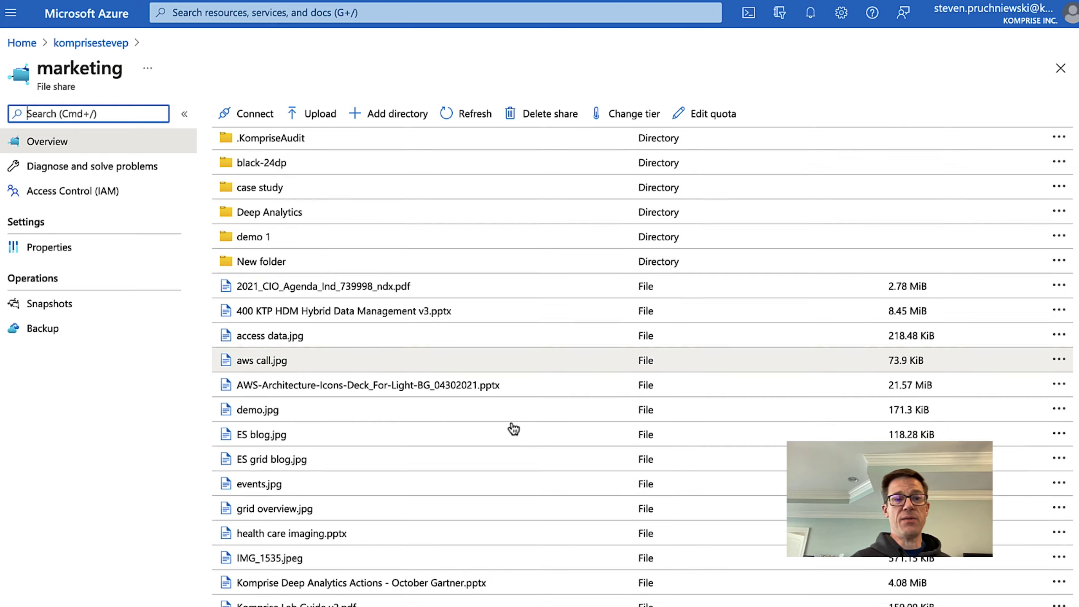
scroll(514, 428, up, 2)
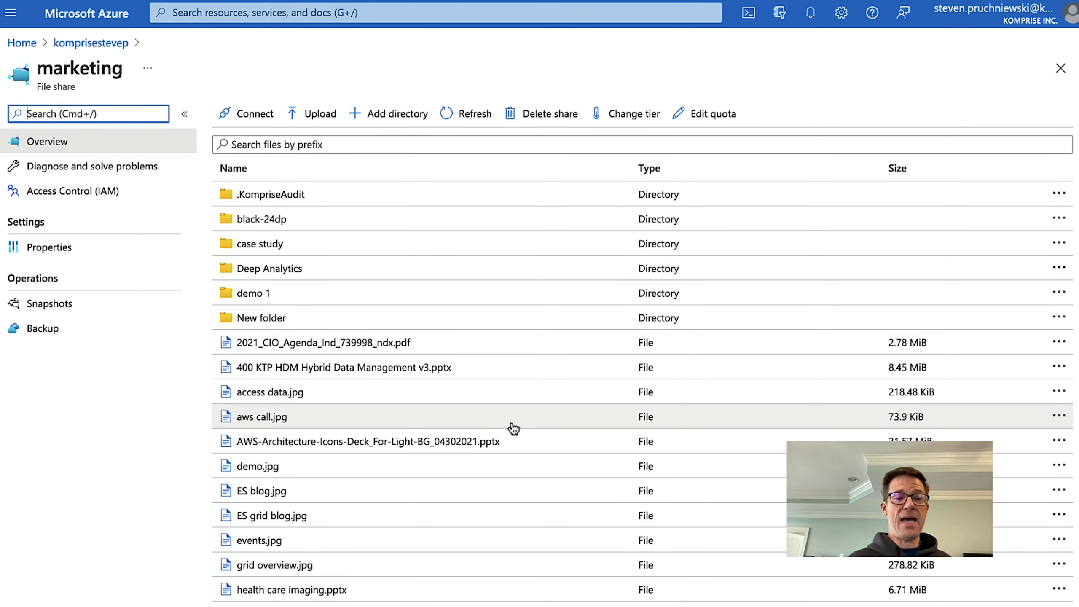
Return to Komprise's migration details showing matching 348.6 MB, 14 directories, 140 files.
key(super+Tab)
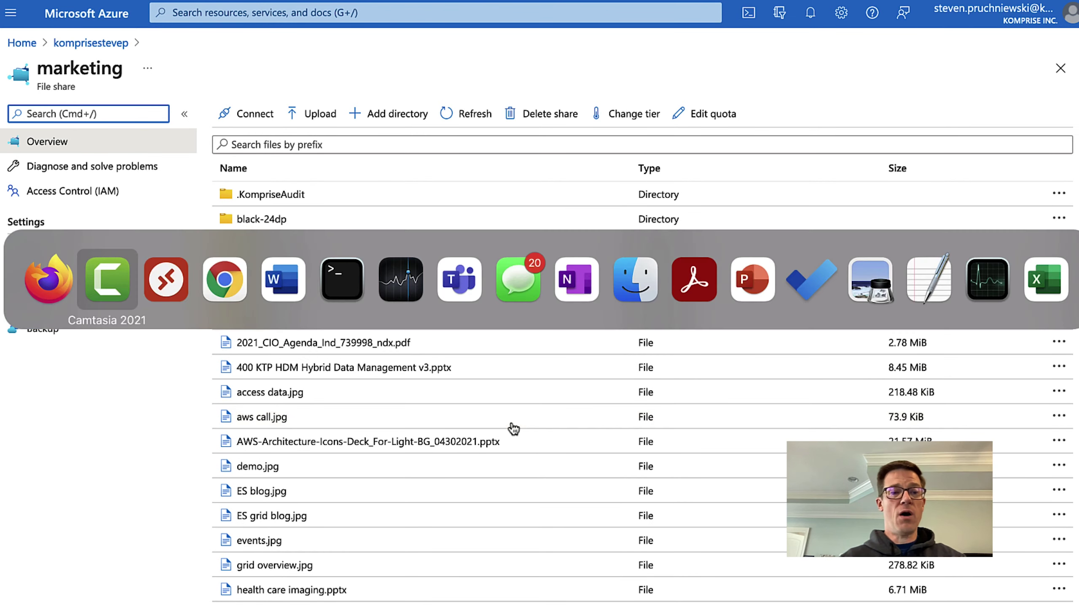
key(super+Tab)
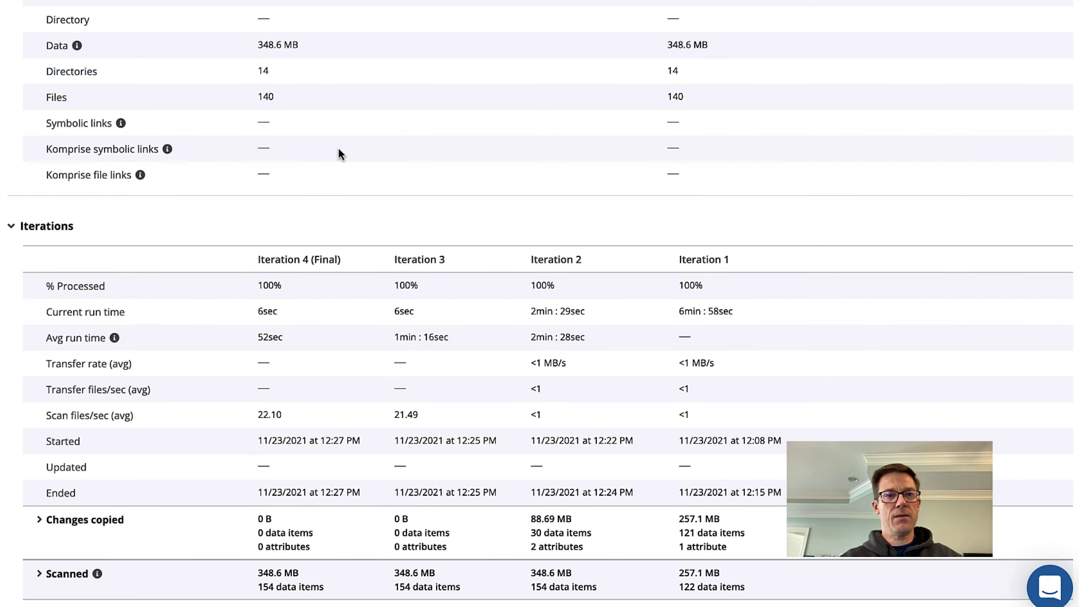
scroll(338, 149, up, 6)
scroll(340, 155, down, 1)
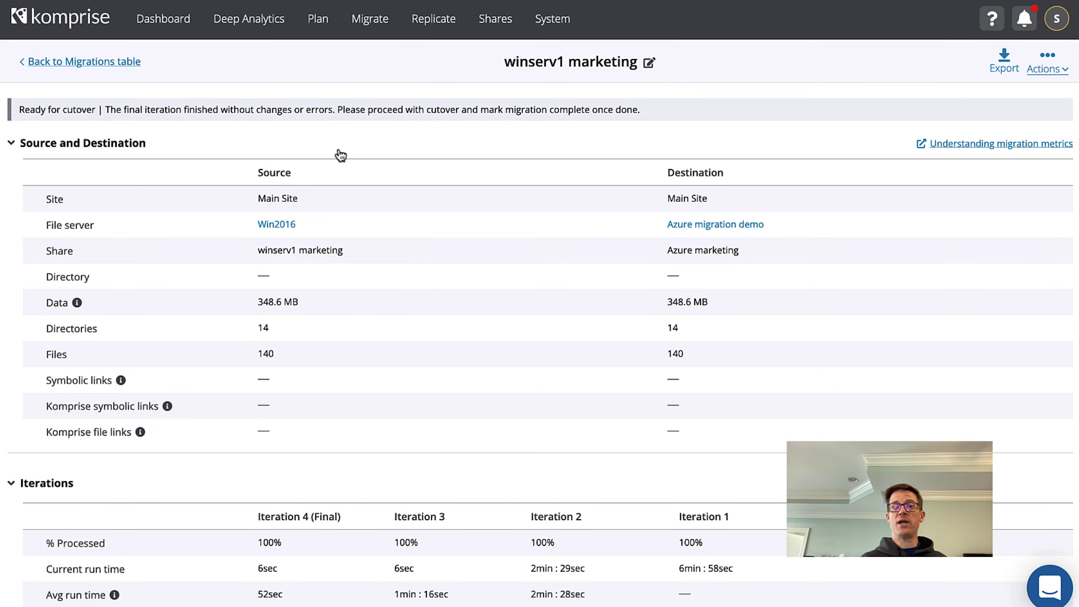